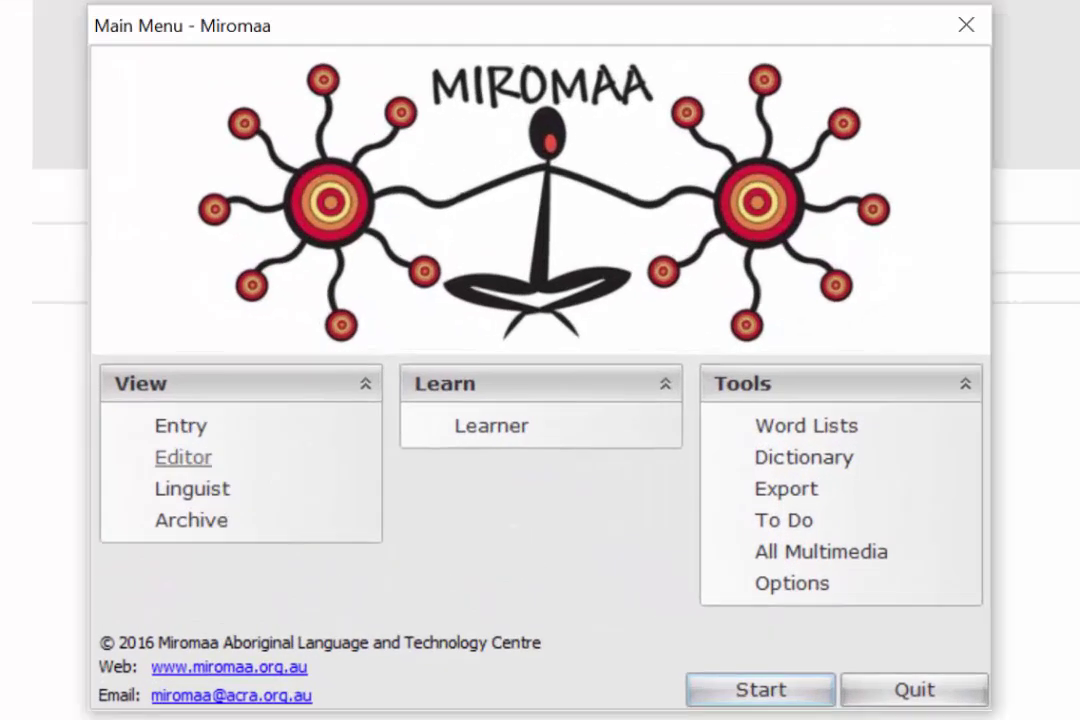
# Step: Open the Editor view of the Awabakal database and start the Dictionary Maker
pyautogui.click(205, 470)
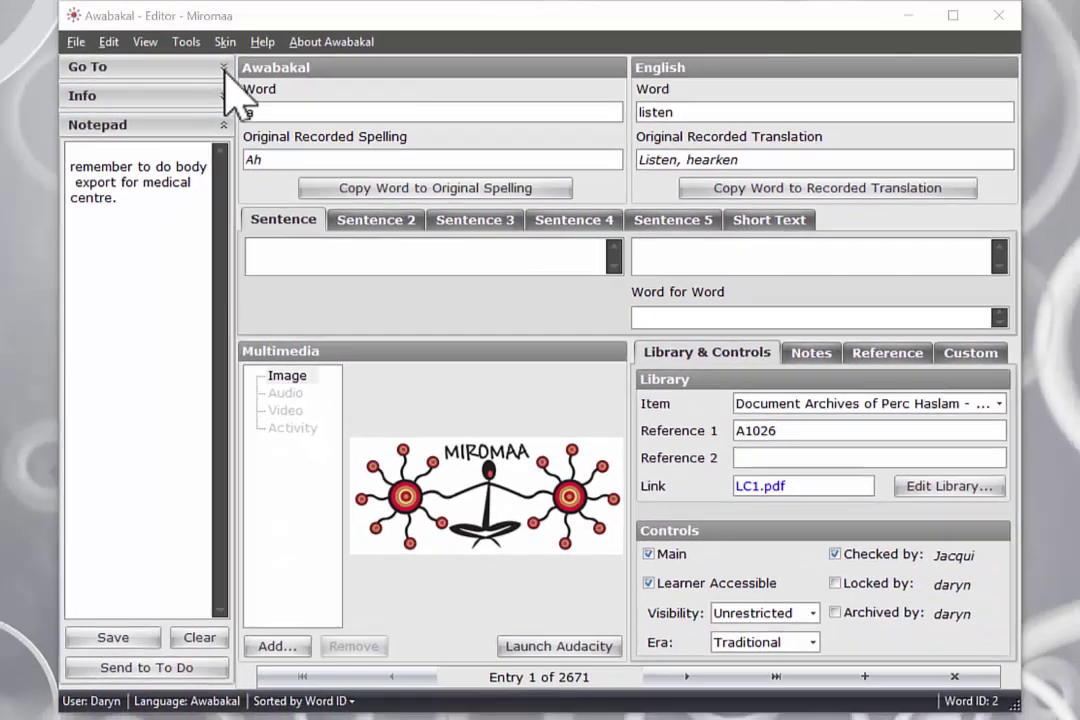
pyautogui.click(187, 43)
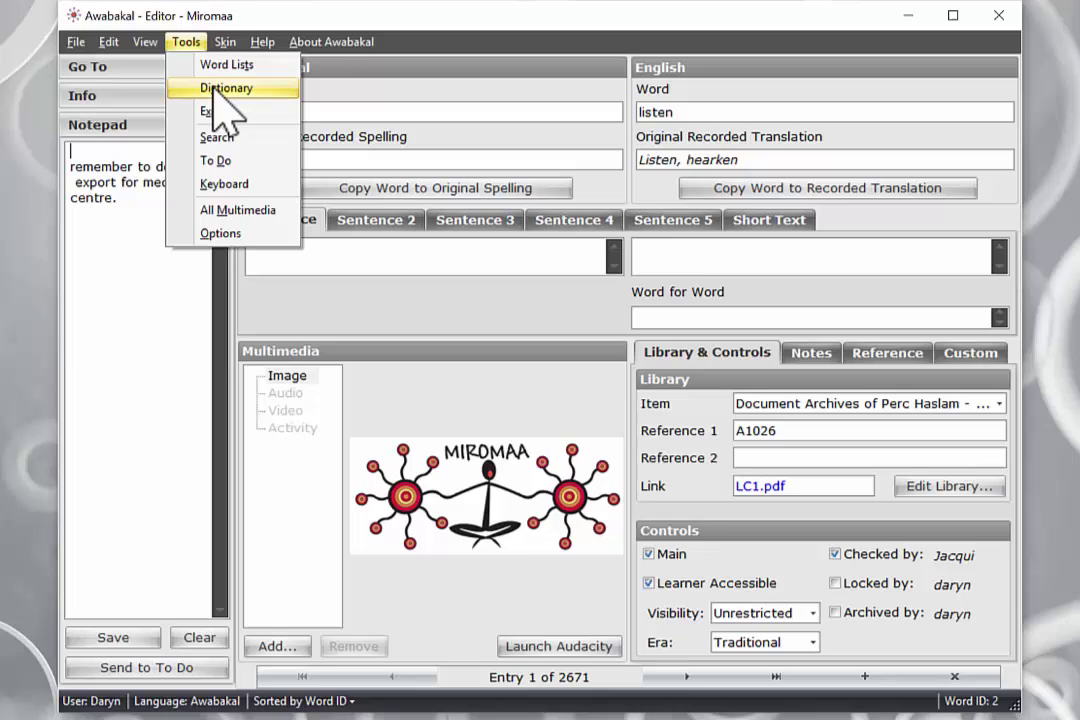
pyautogui.moveTo(262, 42)
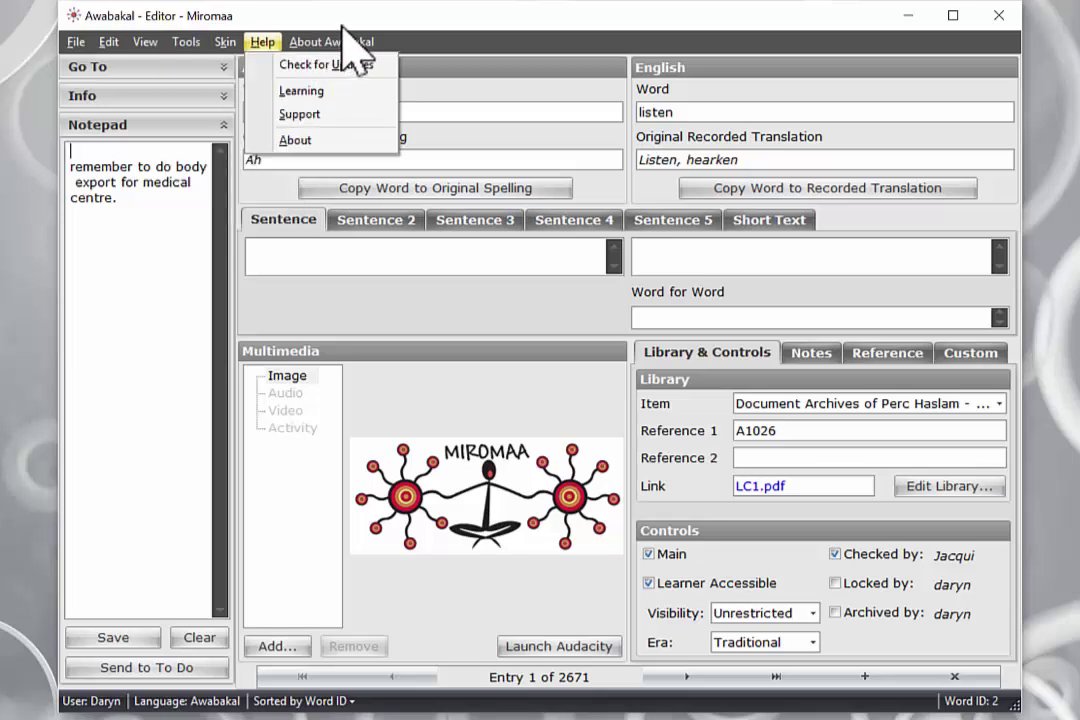
pyautogui.click(190, 43)
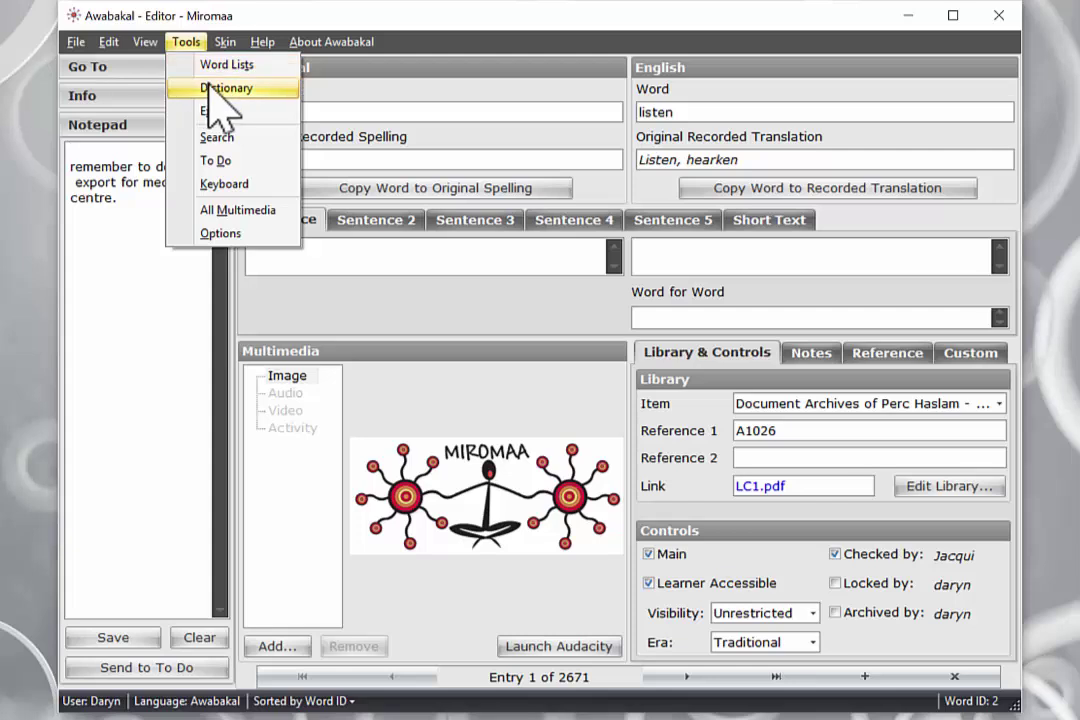
pyautogui.click(209, 91)
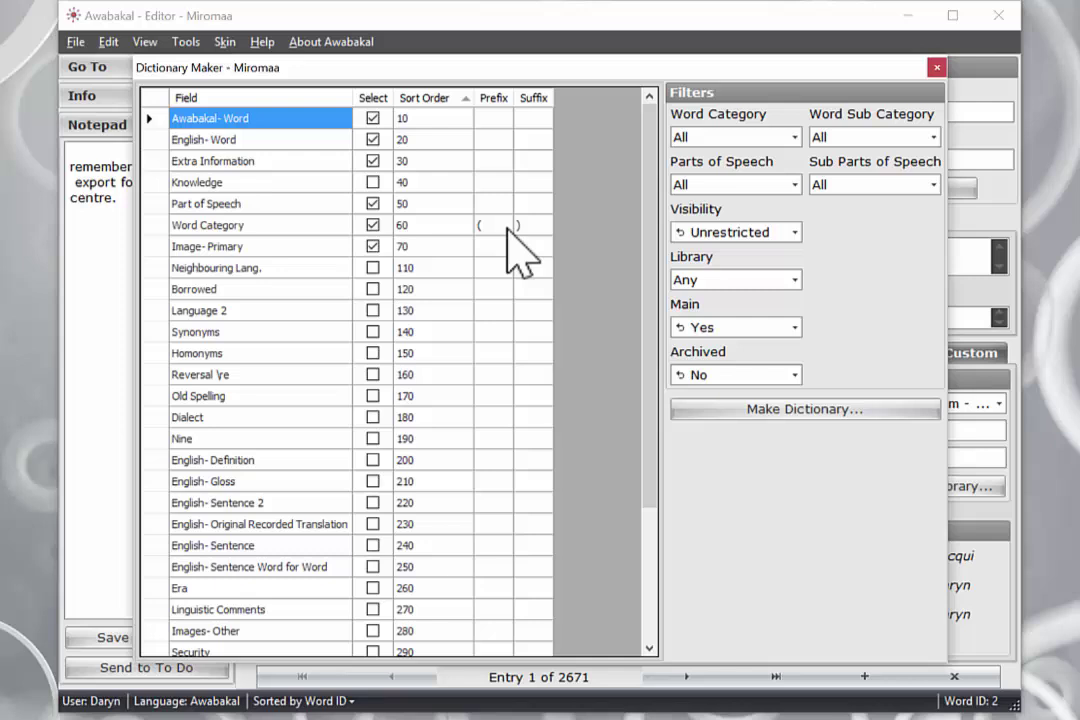
# Step: Set the dictionary's Main filter to Either, keeping Word Category at All
pyautogui.click(772, 138)
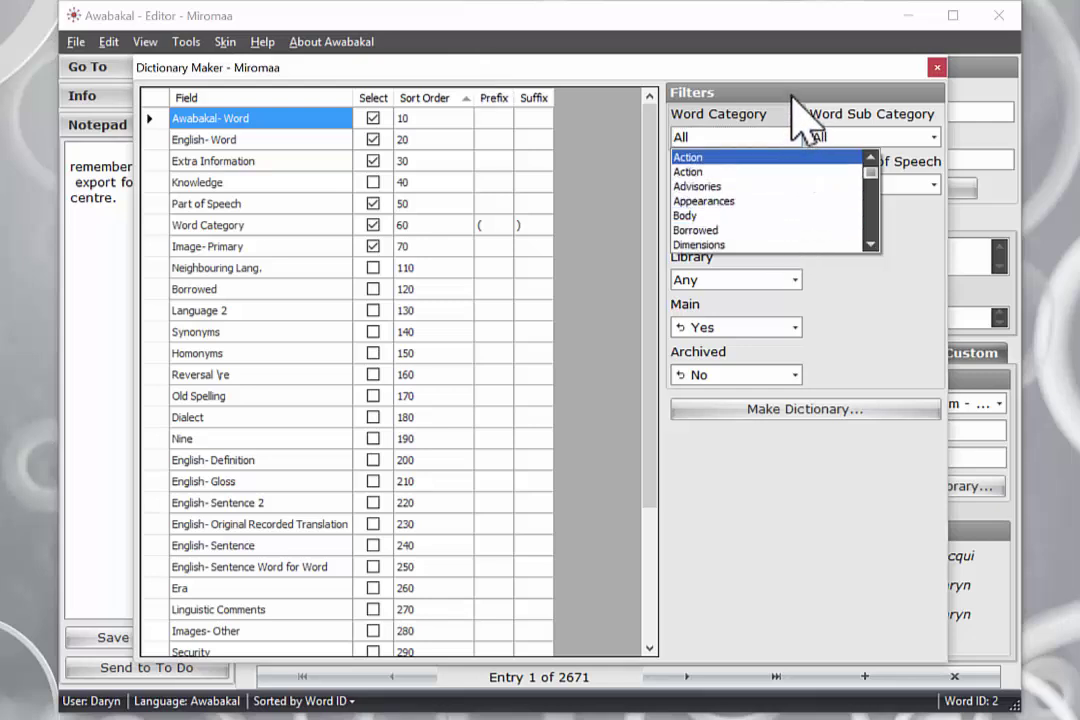
pyautogui.click(800, 112)
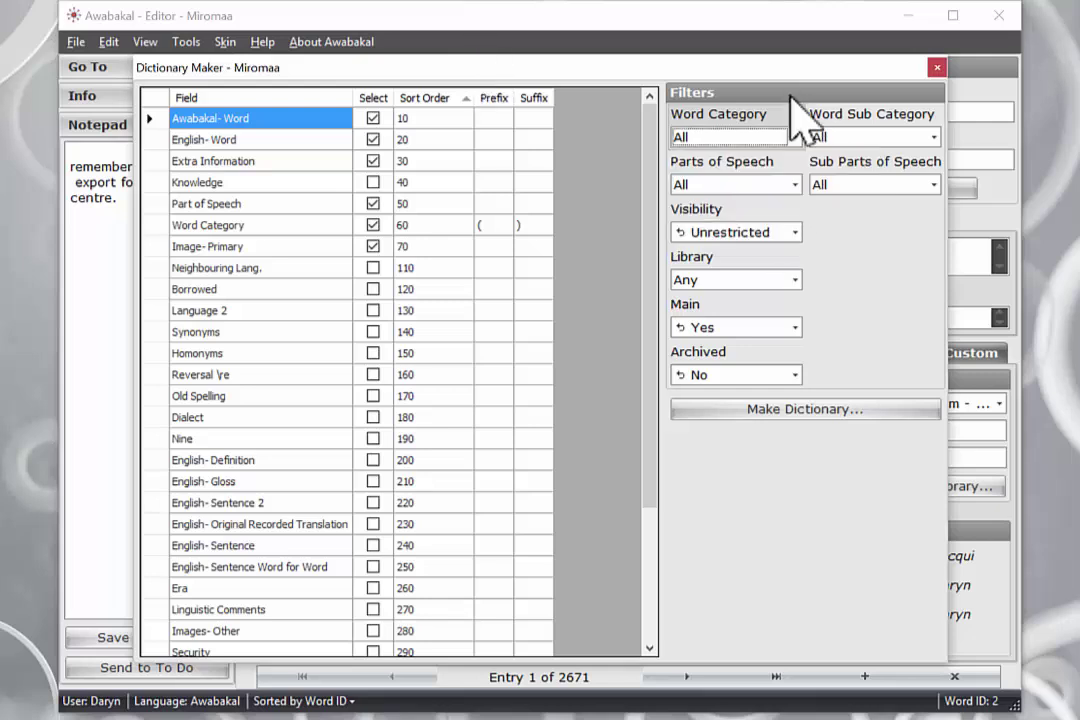
pyautogui.click(794, 329)
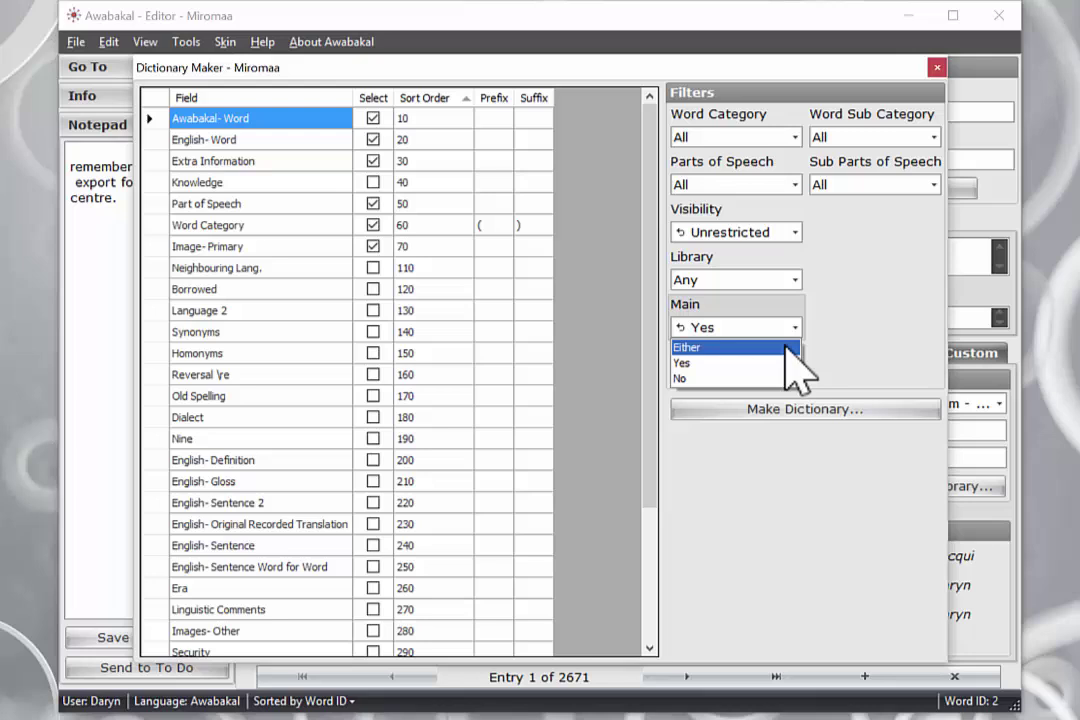
pyautogui.click(480, 218)
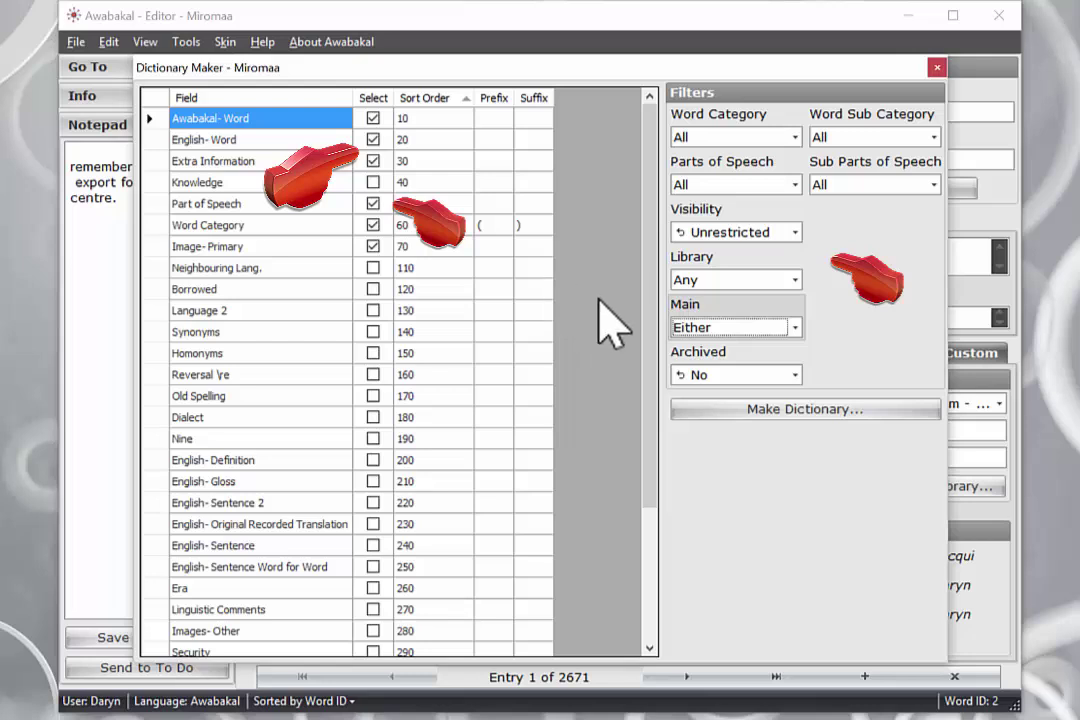
# Step: Start making the dictionary, and create and open a new folder named Dictionary in Miromaa Language Work Area as its save location
pyautogui.click(792, 409)
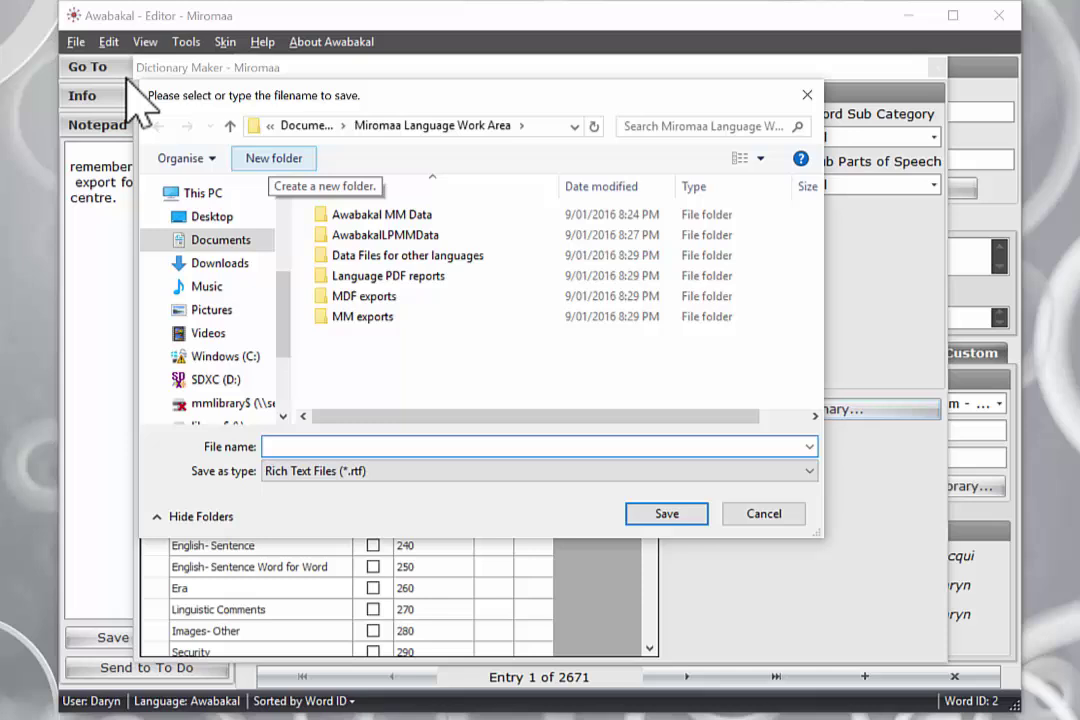
pyautogui.click(270, 162)
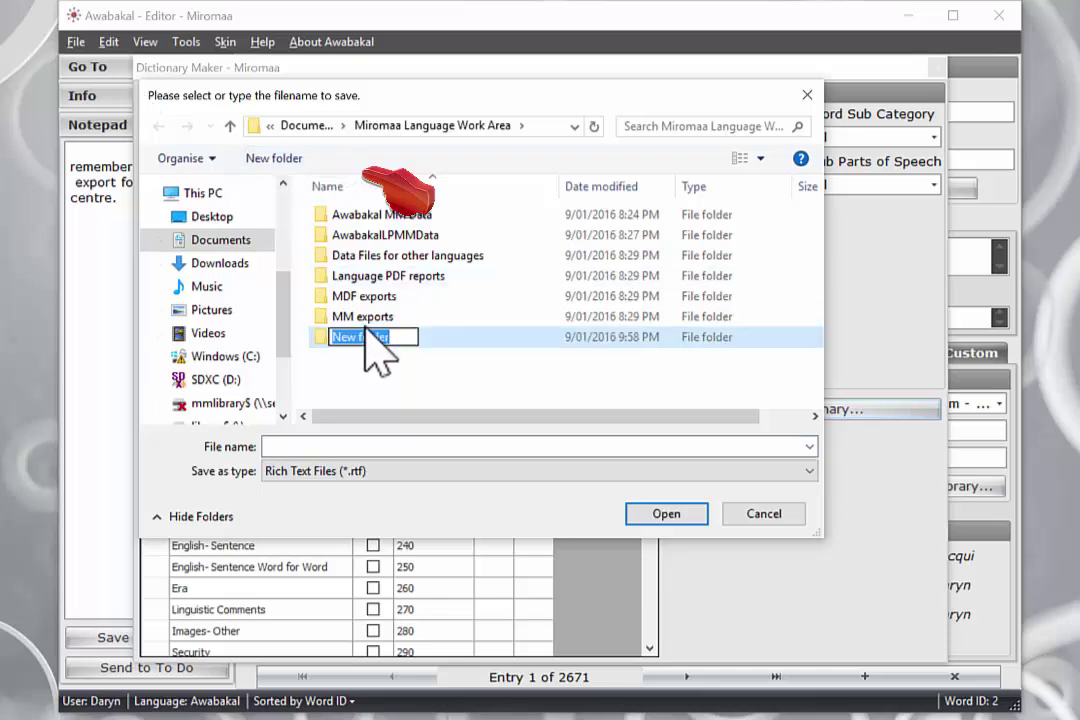
pyautogui.write('Dictio')
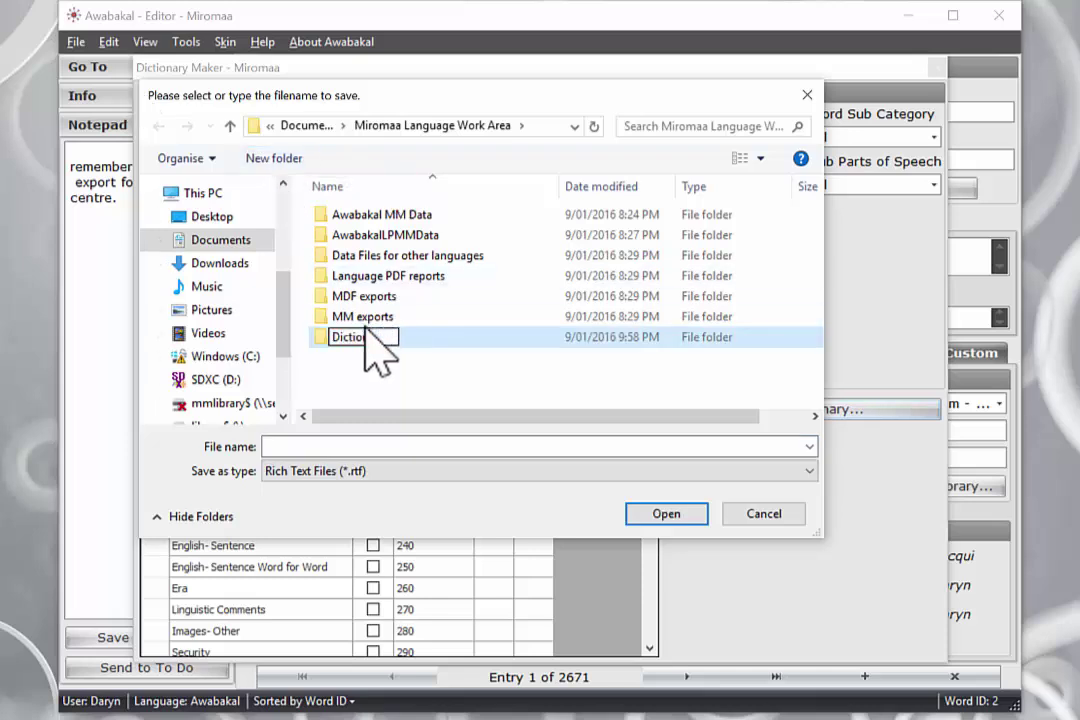
pyautogui.write('nary')
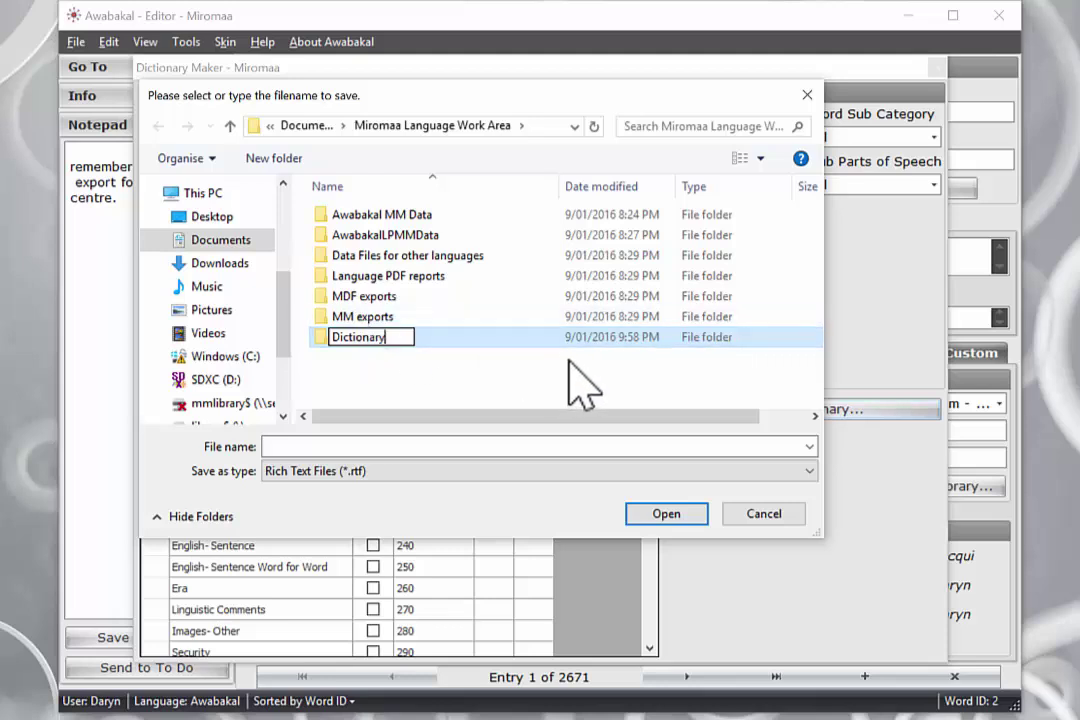
pyautogui.click(319, 347)
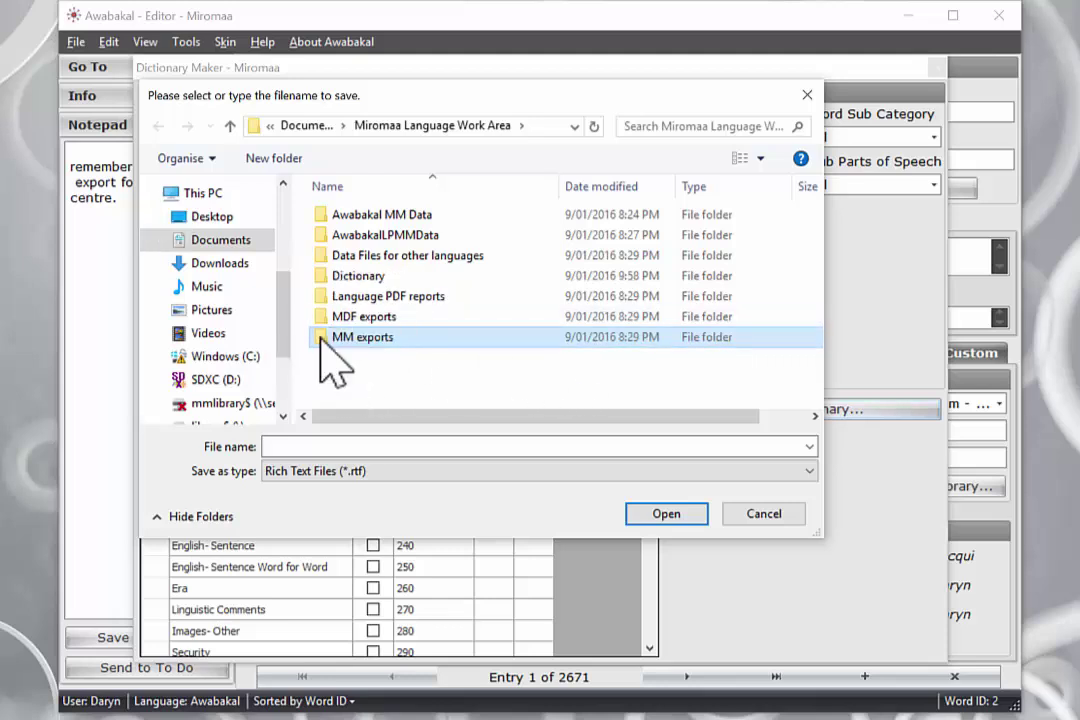
pyautogui.doubleClick(325, 278)
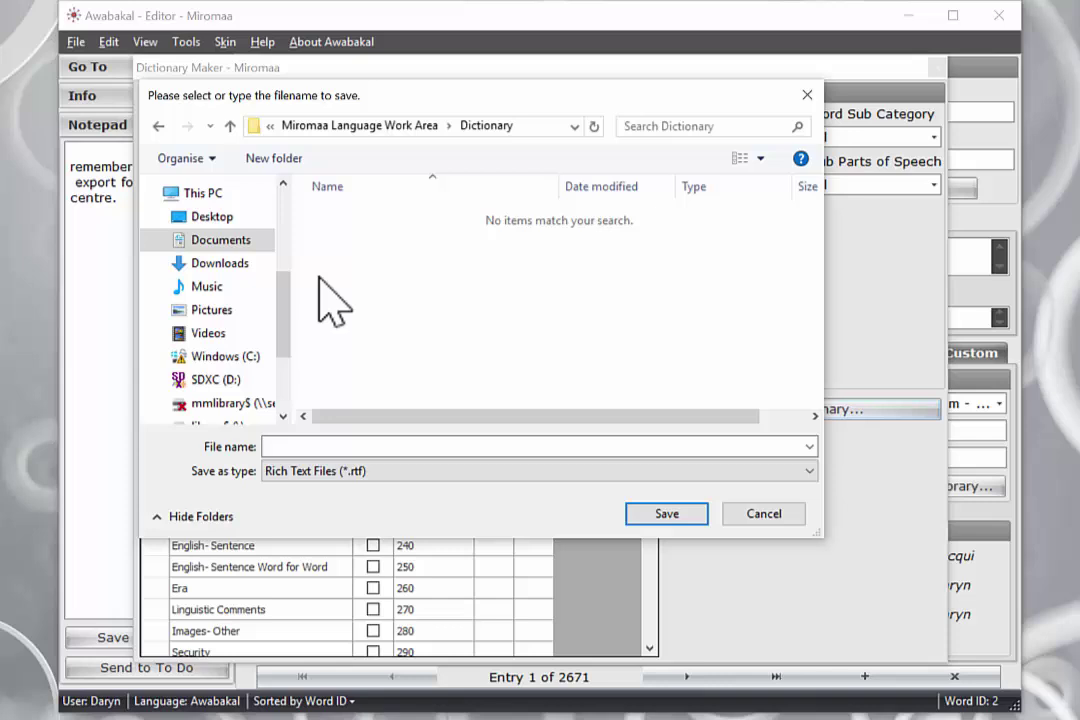
# Step: Save the dictionary as the rich text file "My first dictionary" and close the Dictionary Maker
pyautogui.click(298, 447)
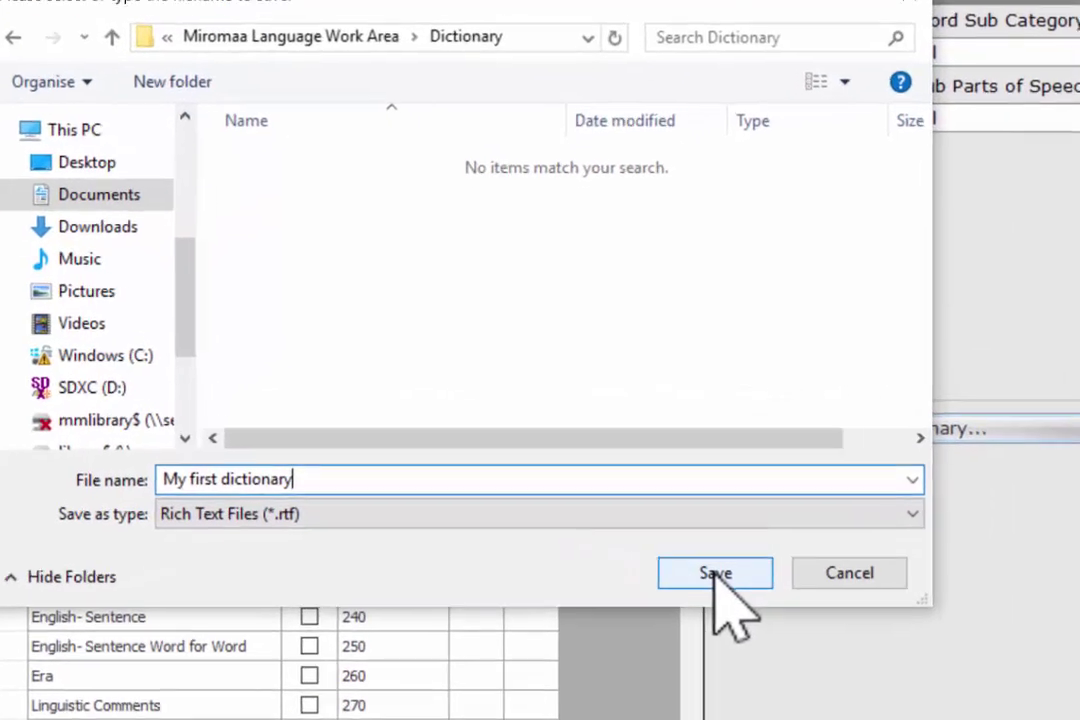
pyautogui.press('Return')
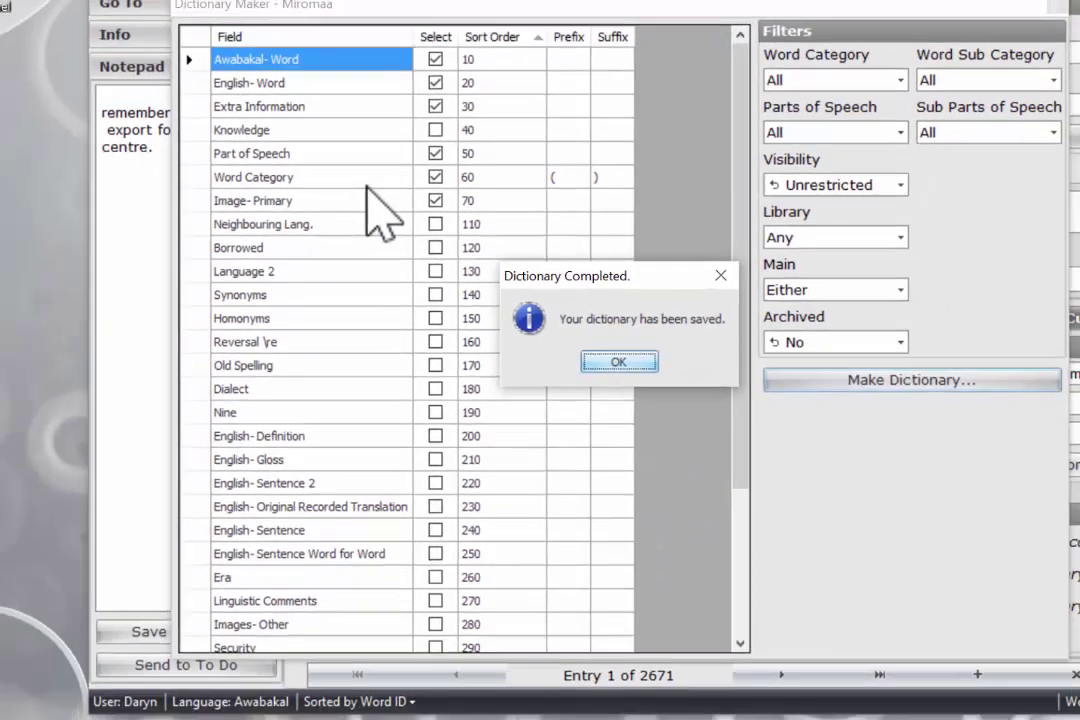
pyautogui.click(575, 390)
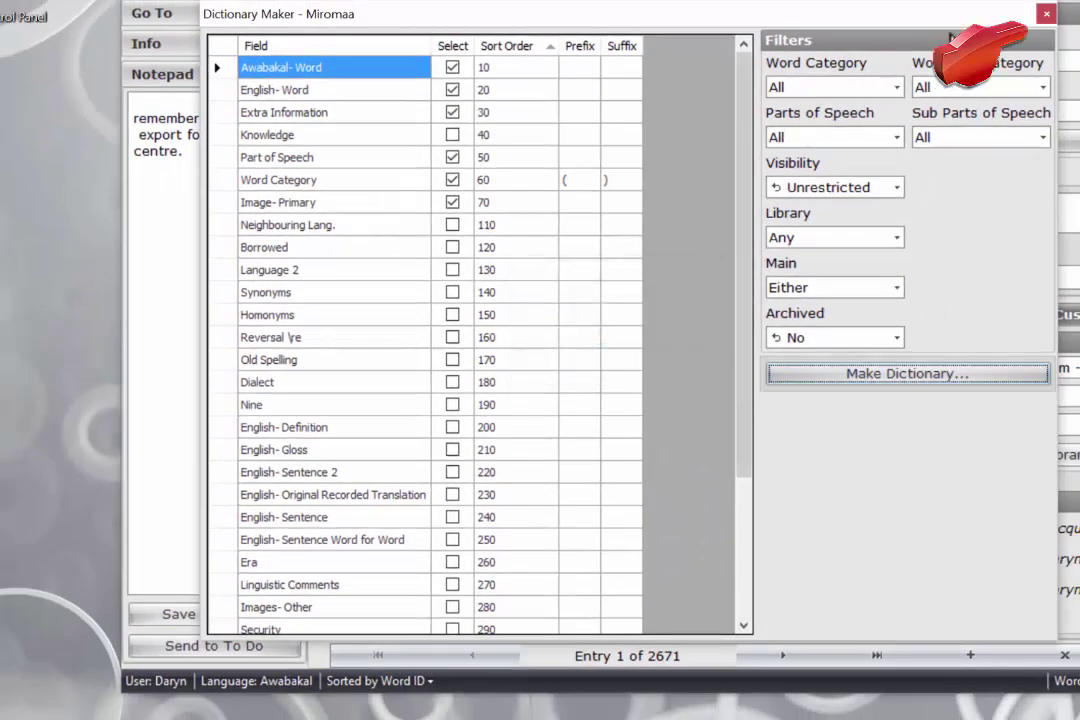
pyautogui.click(1045, 13)
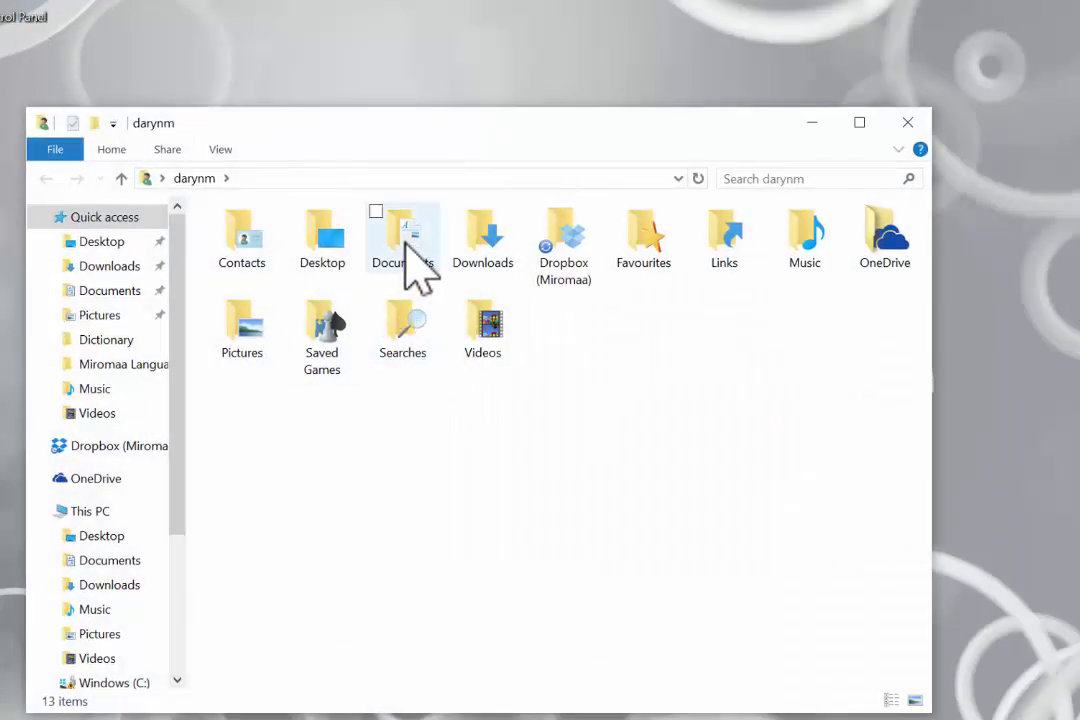
# Step: In File Explorer, open "My first dictionary" from the Dictionary folder inside Documents > Miromaa Language Work Area
pyautogui.moveTo(404, 249)
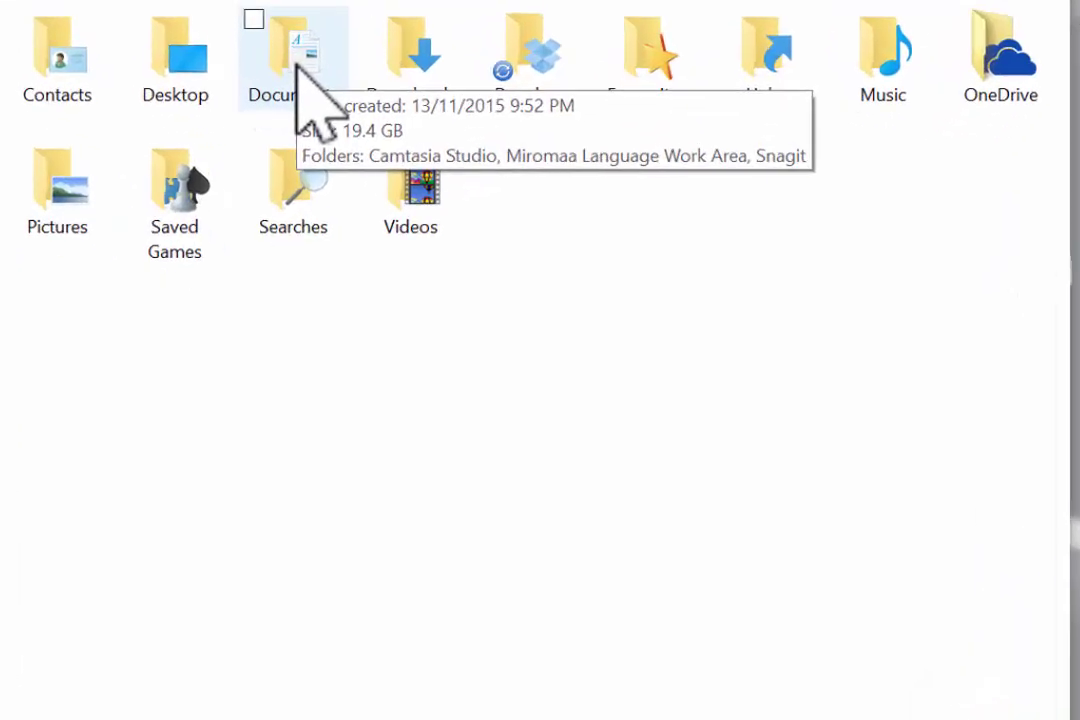
pyautogui.doubleClick(297, 68)
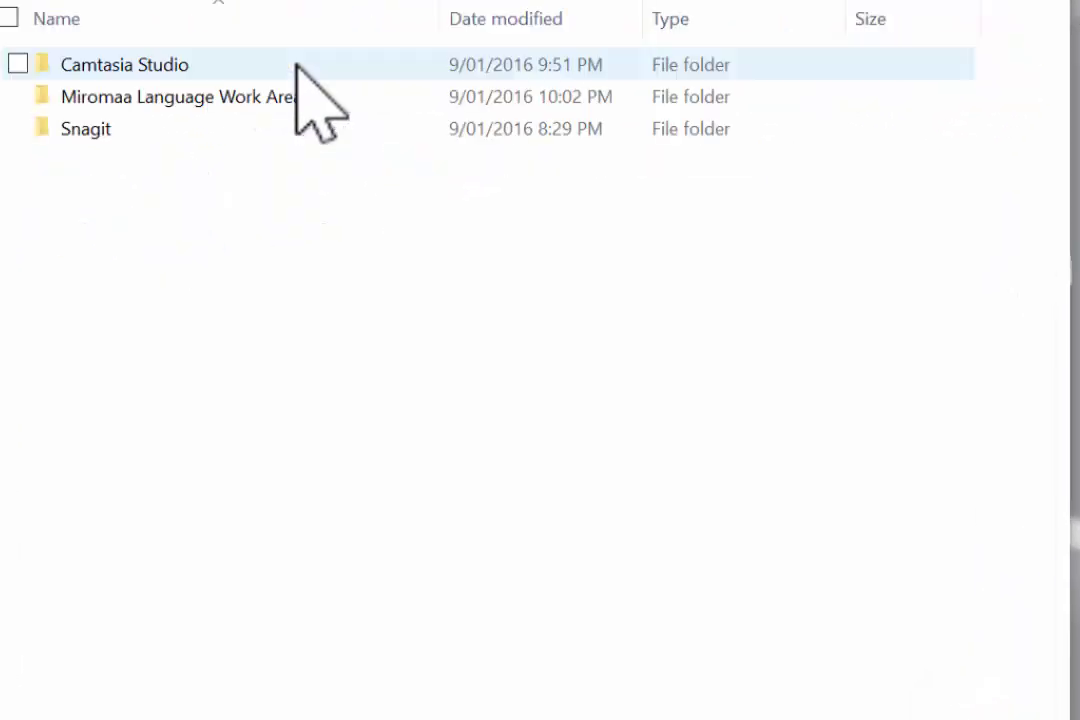
pyautogui.doubleClick(255, 95)
pyautogui.moveTo(124, 158)
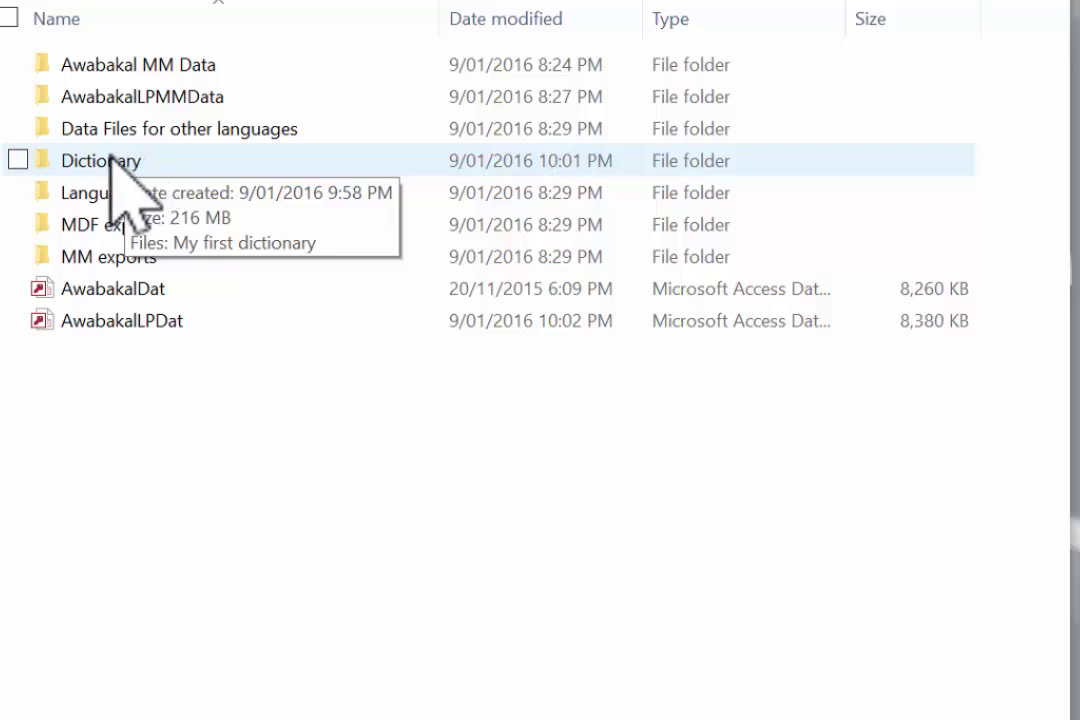
pyautogui.doubleClick(110, 158)
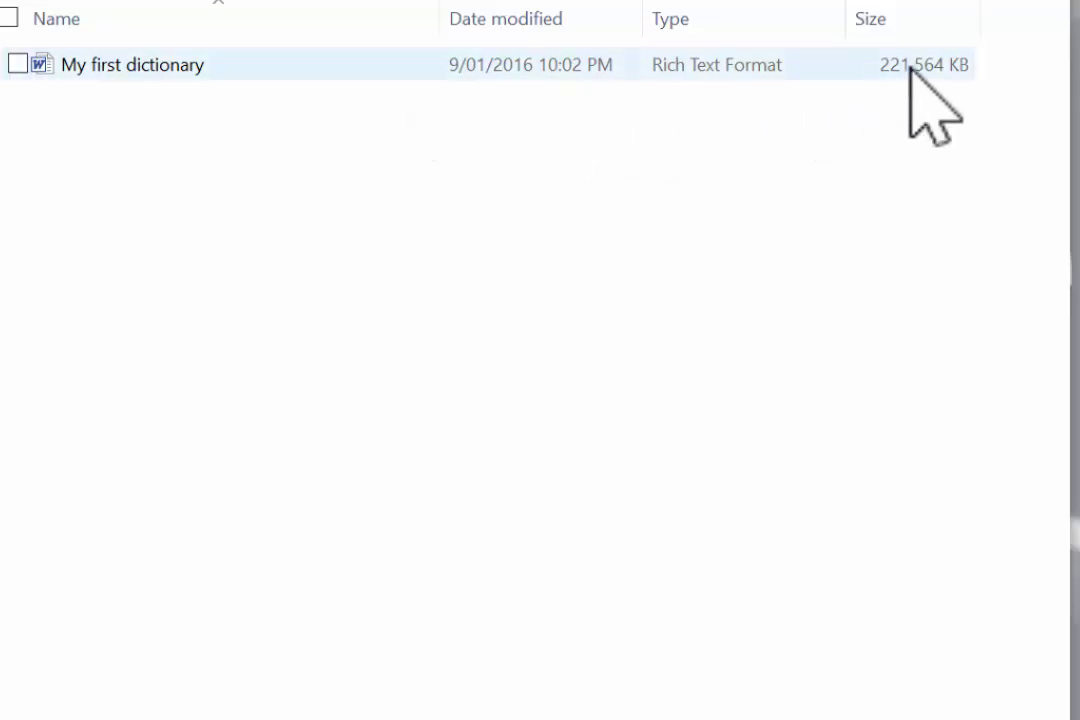
pyautogui.click(122, 68)
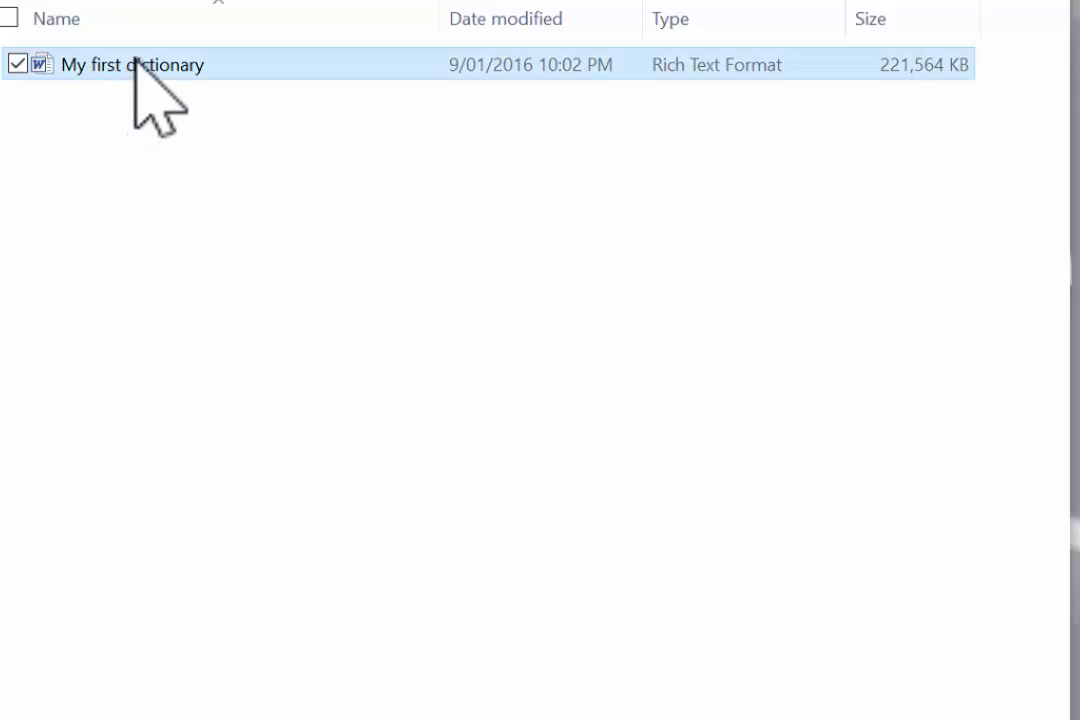
pyautogui.doubleClick(135, 62)
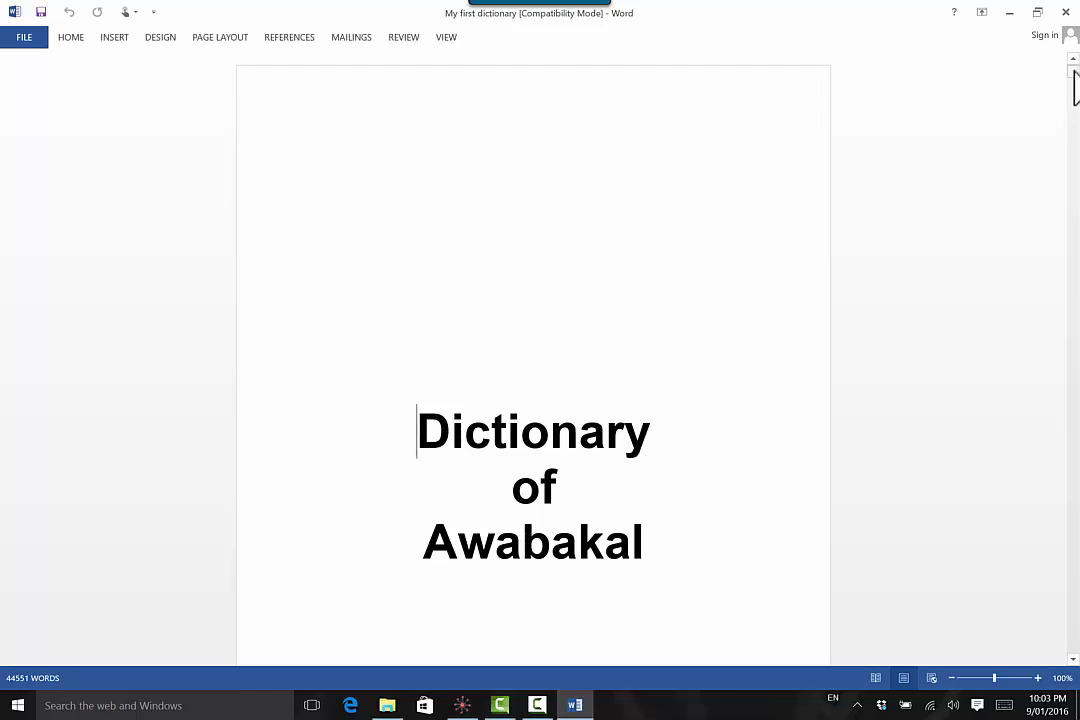
# Step: Examine the opening pages of the dictionary, from the title page through the first A and B entries, for layout and images
pyautogui.moveTo(1074, 72); pyautogui.dragTo(1074, 78)
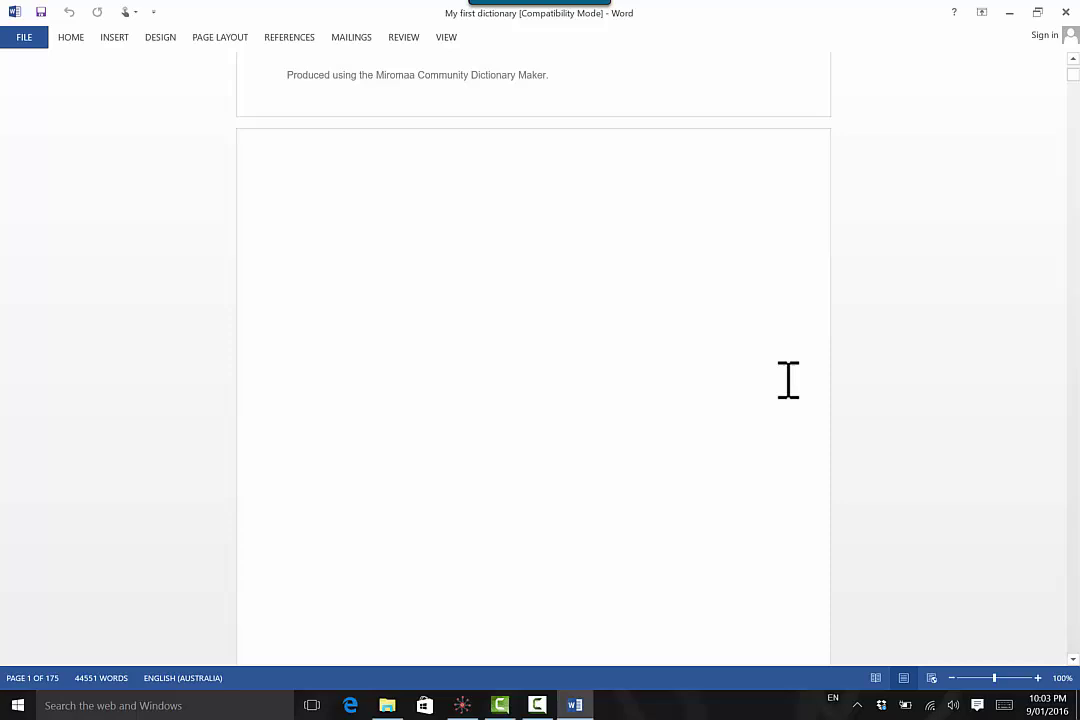
pyautogui.scroll(-2, 788, 379)
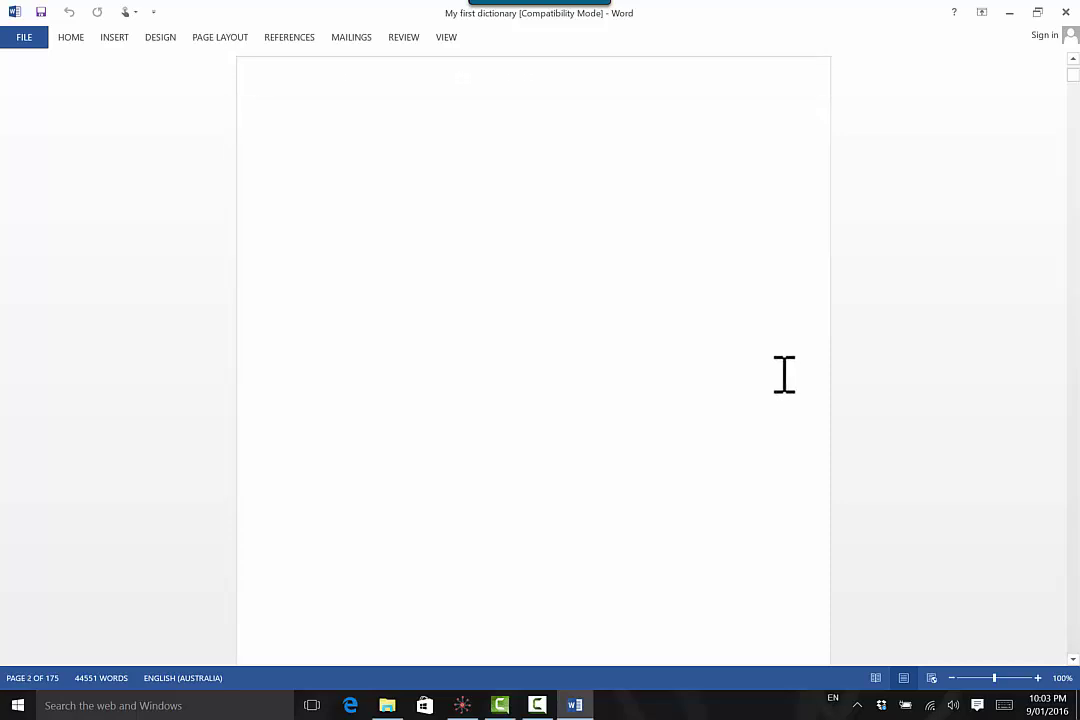
pyautogui.scroll(-6, 784, 375)
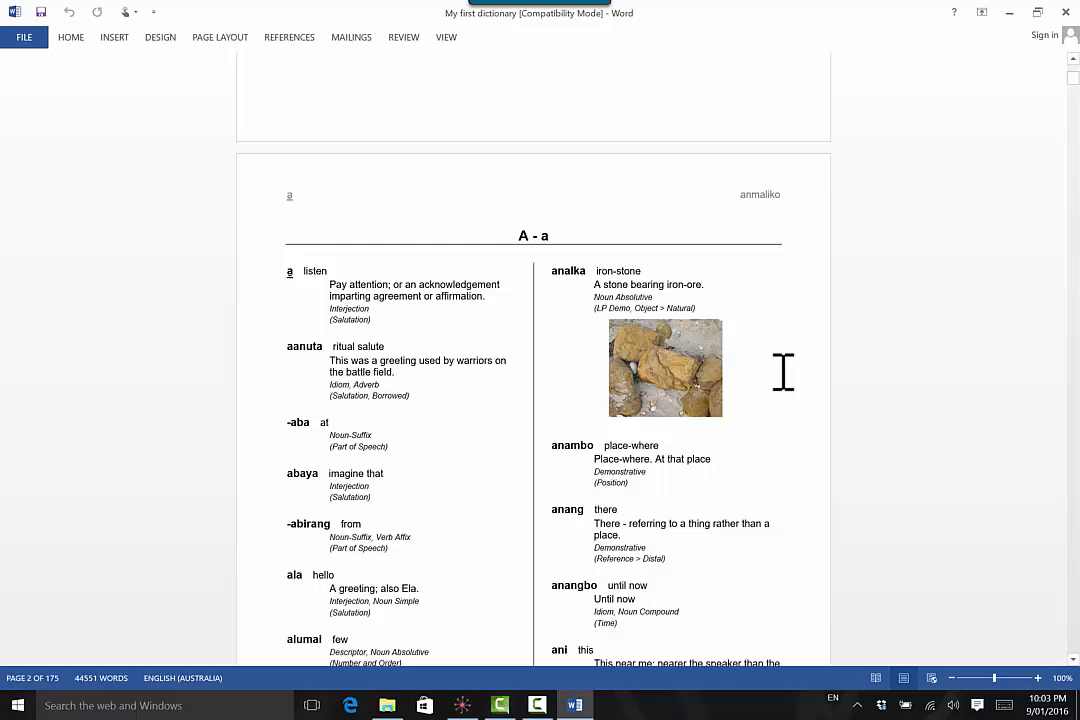
pyautogui.scroll(-7, 783, 372)
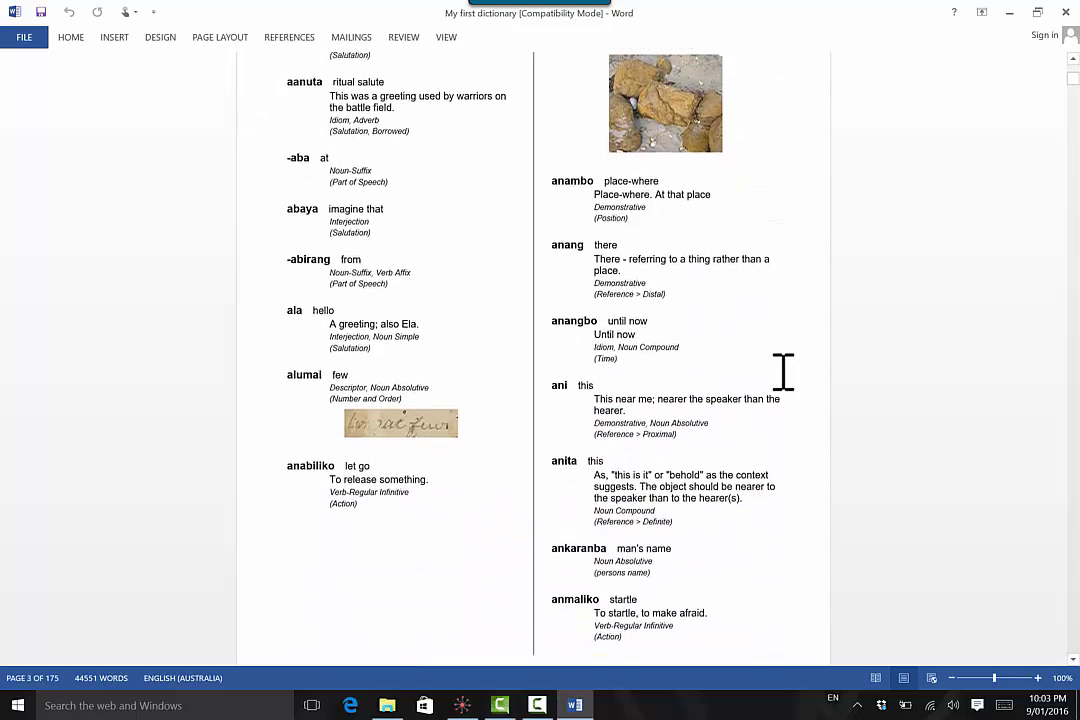
pyautogui.scroll(-7, 780, 372)
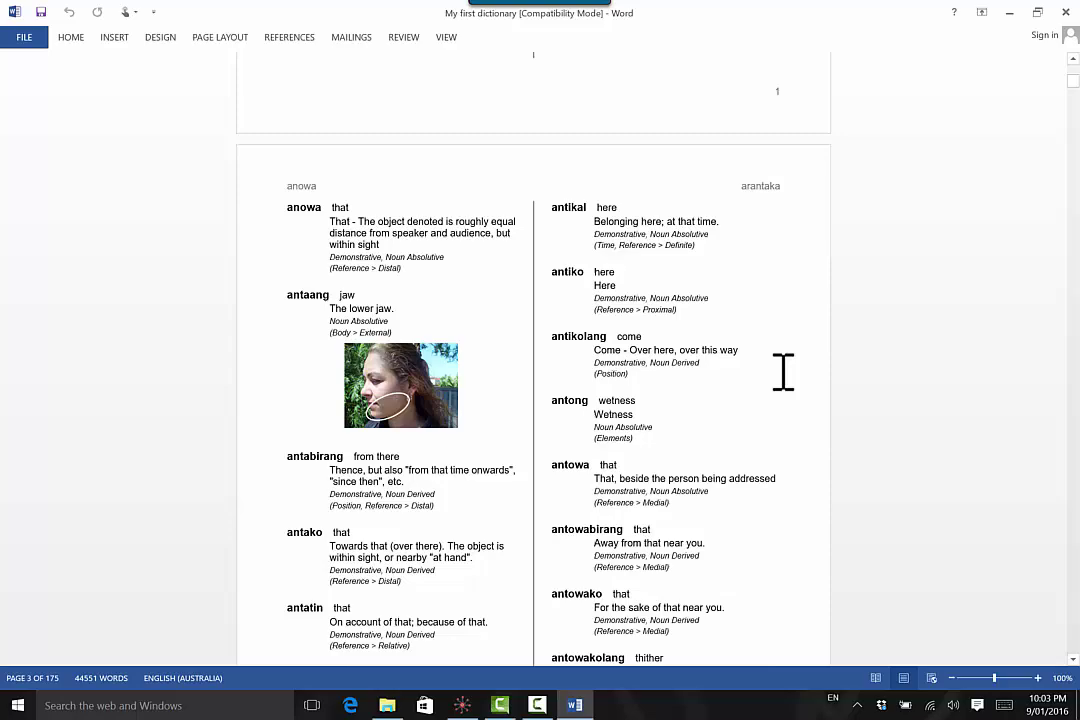
pyautogui.scroll(-8, 783, 372)
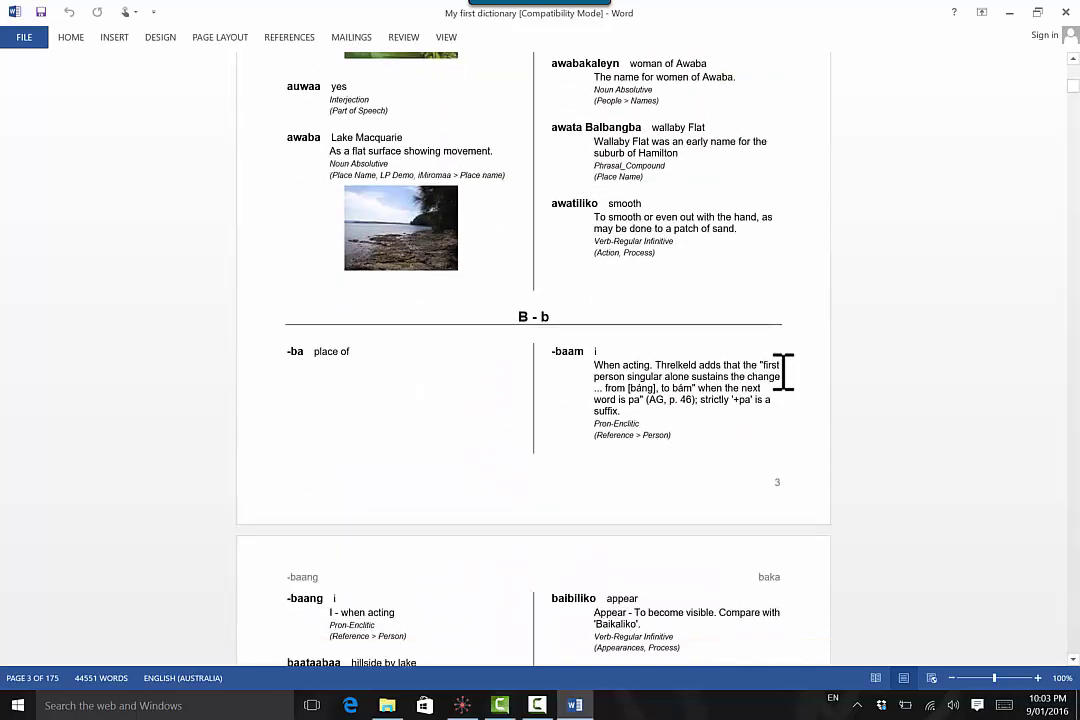
pyautogui.scroll(-6, 783, 372)
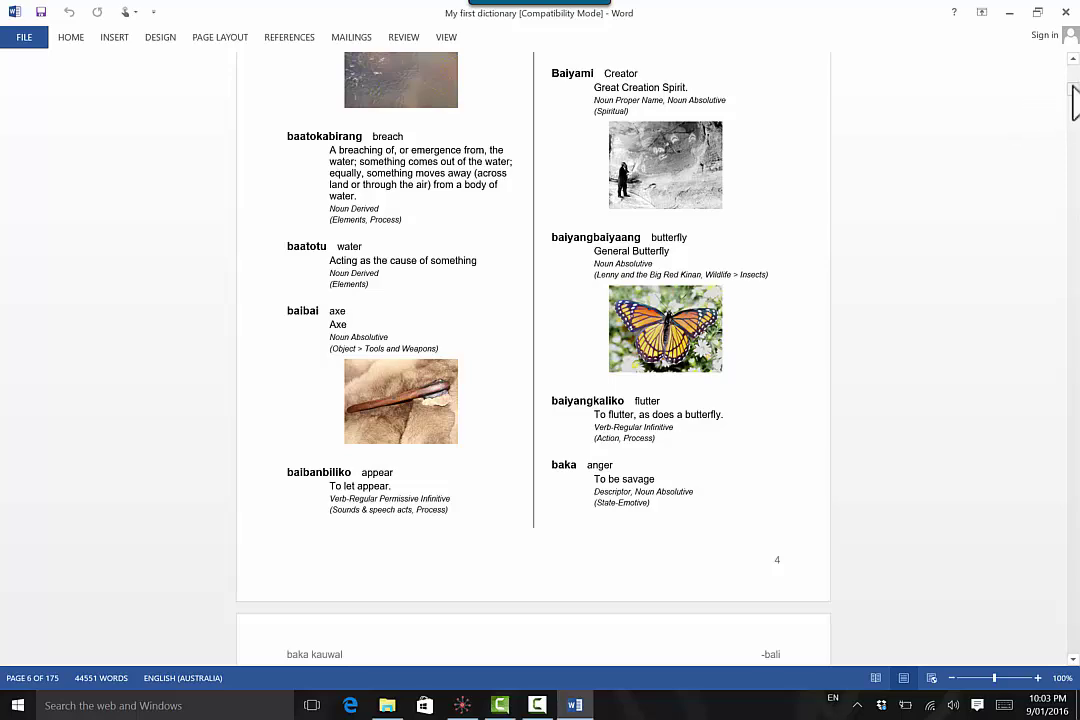
# Step: Examine the final pages of the dictionary, checking the last Y entries and their images
pyautogui.moveTo(1073, 100); pyautogui.dragTo(1077, 545)
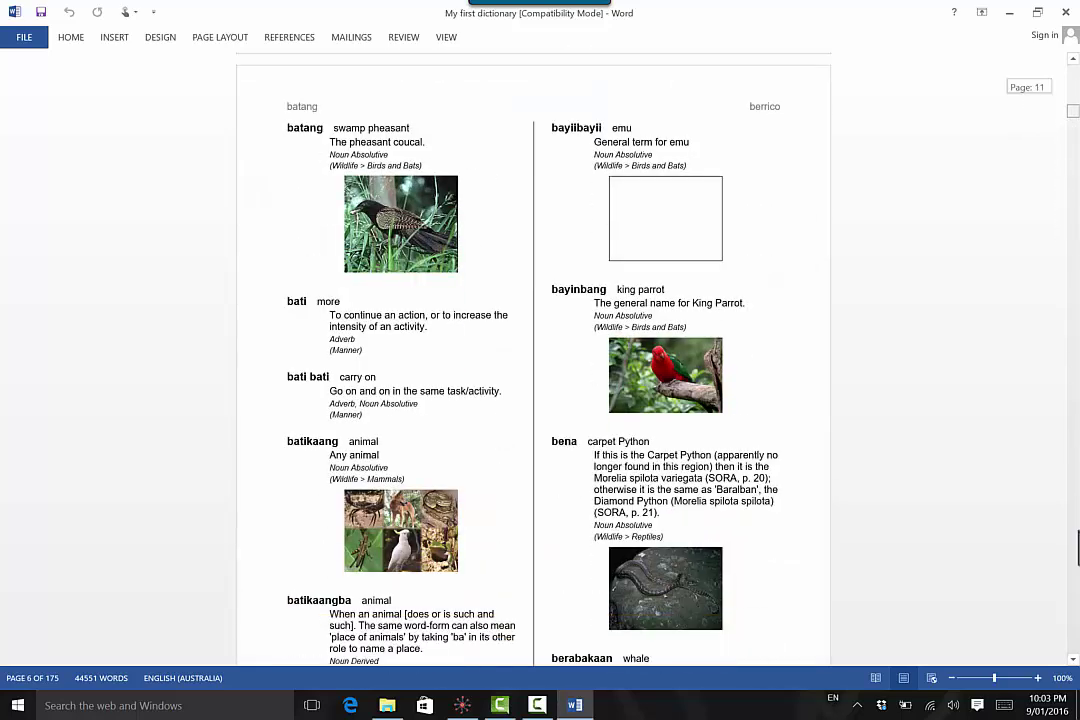
pyautogui.moveTo(1074, 680); pyautogui.dragTo(1073, 660)
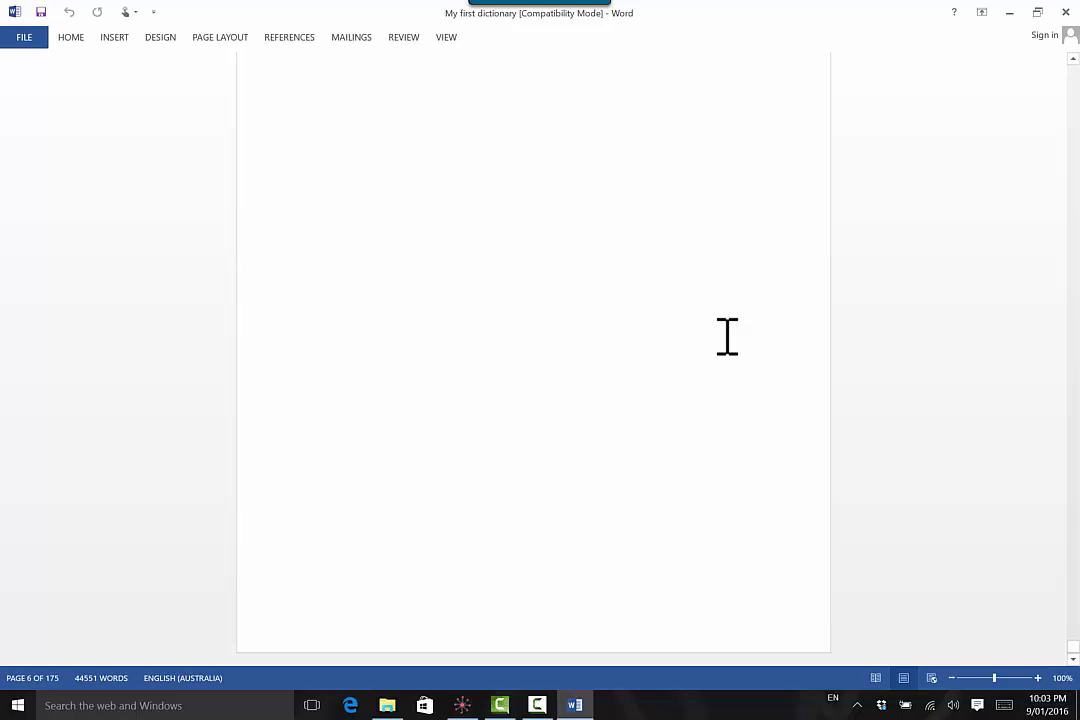
pyautogui.scroll(15, 714, 330)
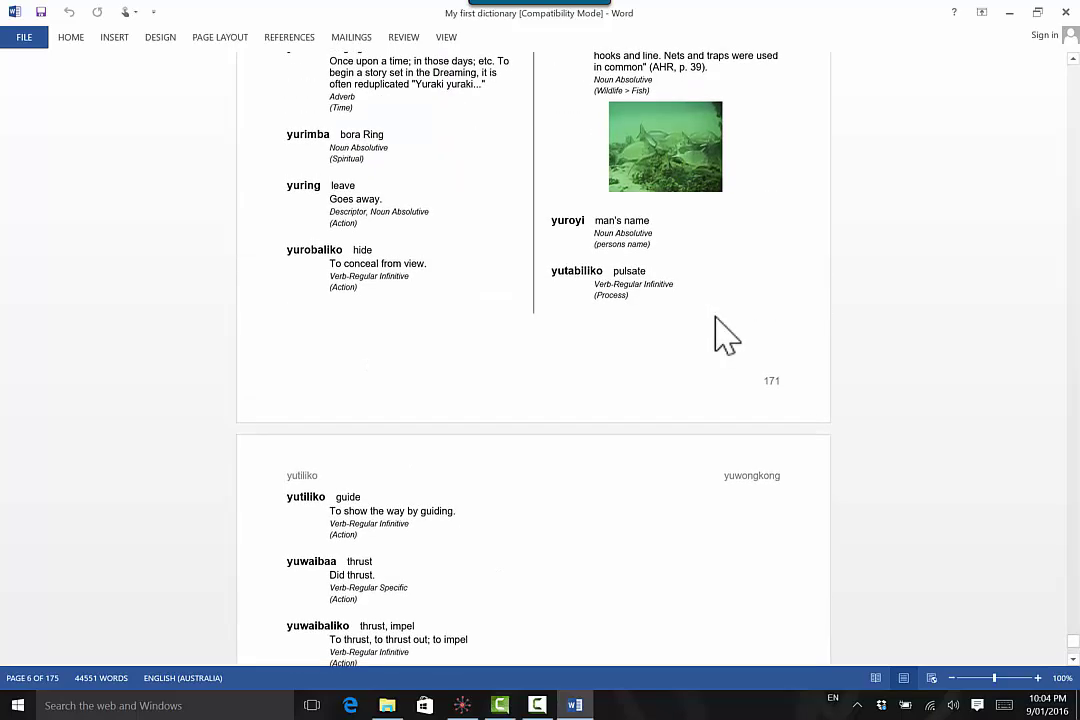
pyautogui.scroll(-2, 718, 320)
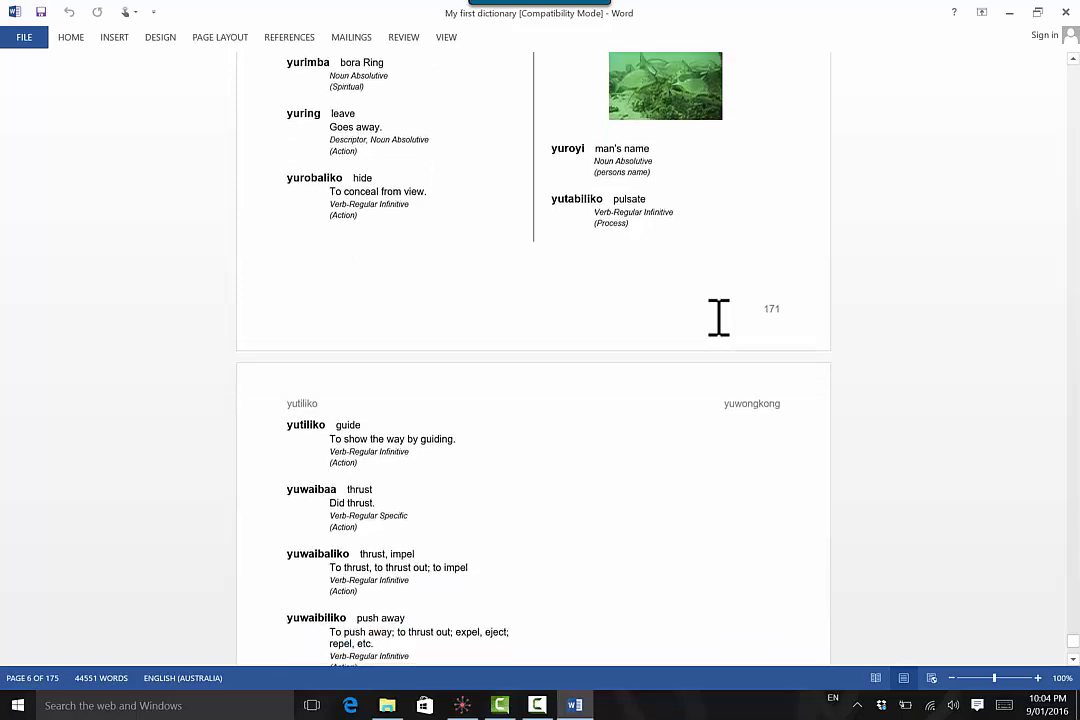
pyautogui.scroll(20, 714, 305)
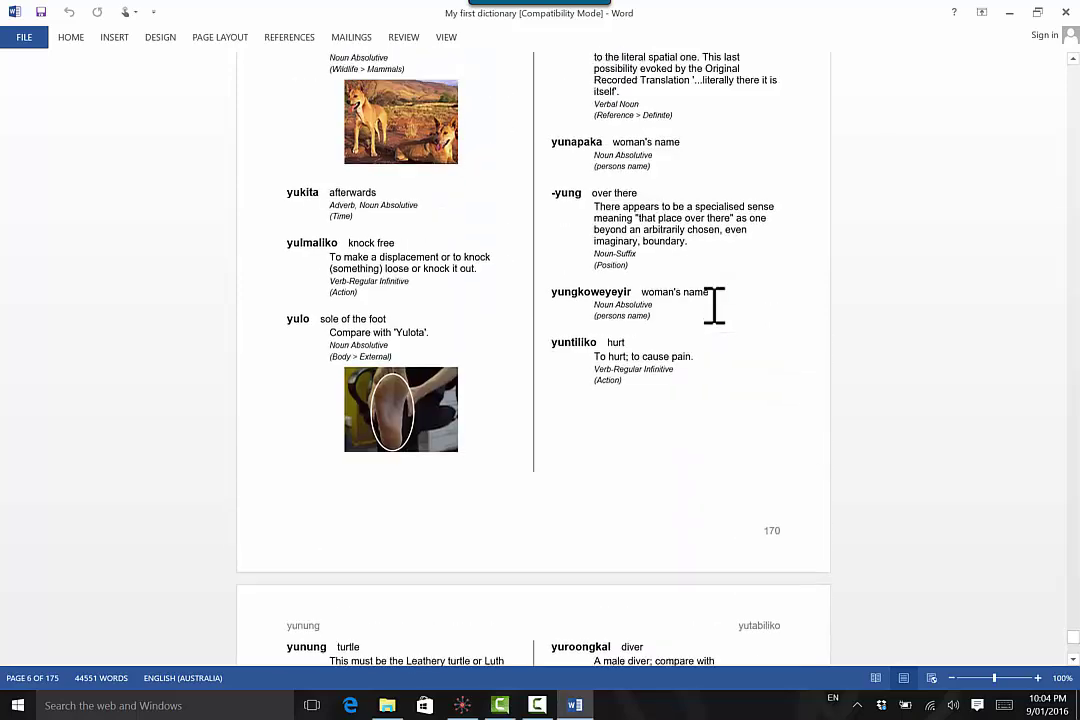
pyautogui.middleClick(712, 304)
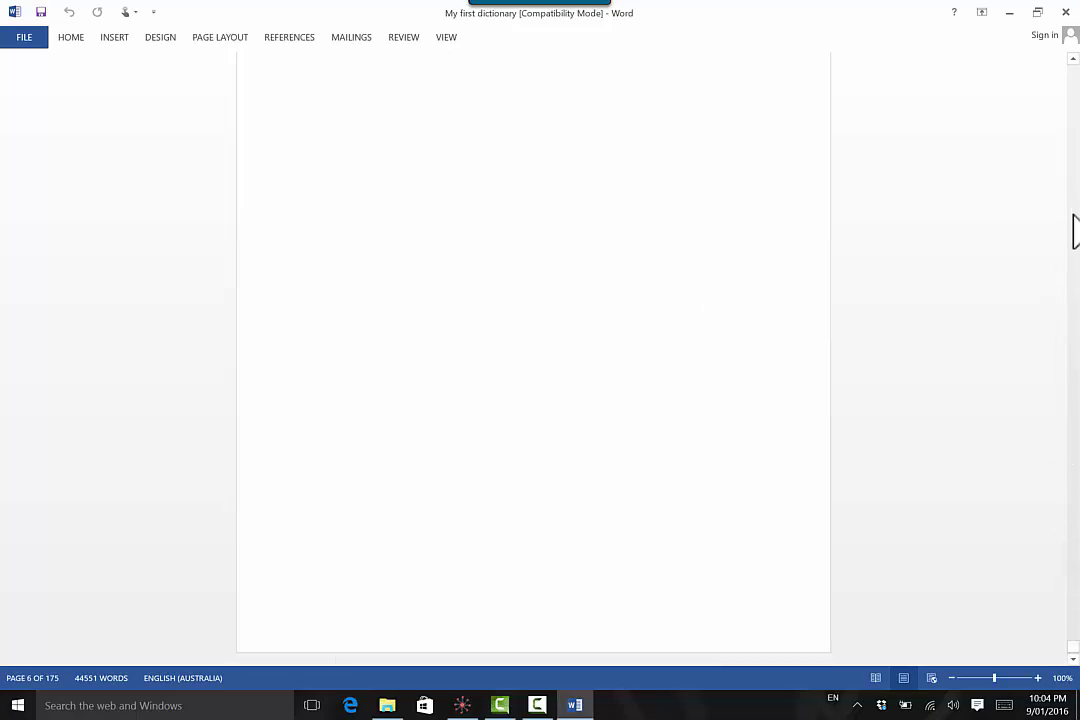
pyautogui.scroll(20, 1070, 110)
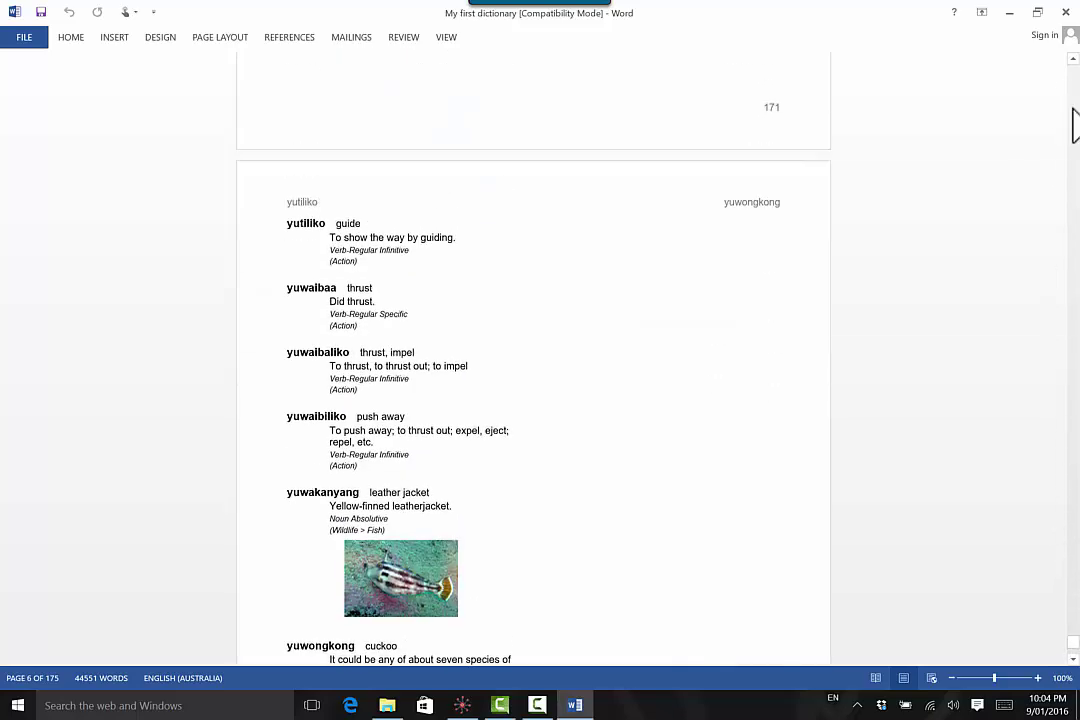
pyautogui.scroll(20, 1075, 125)
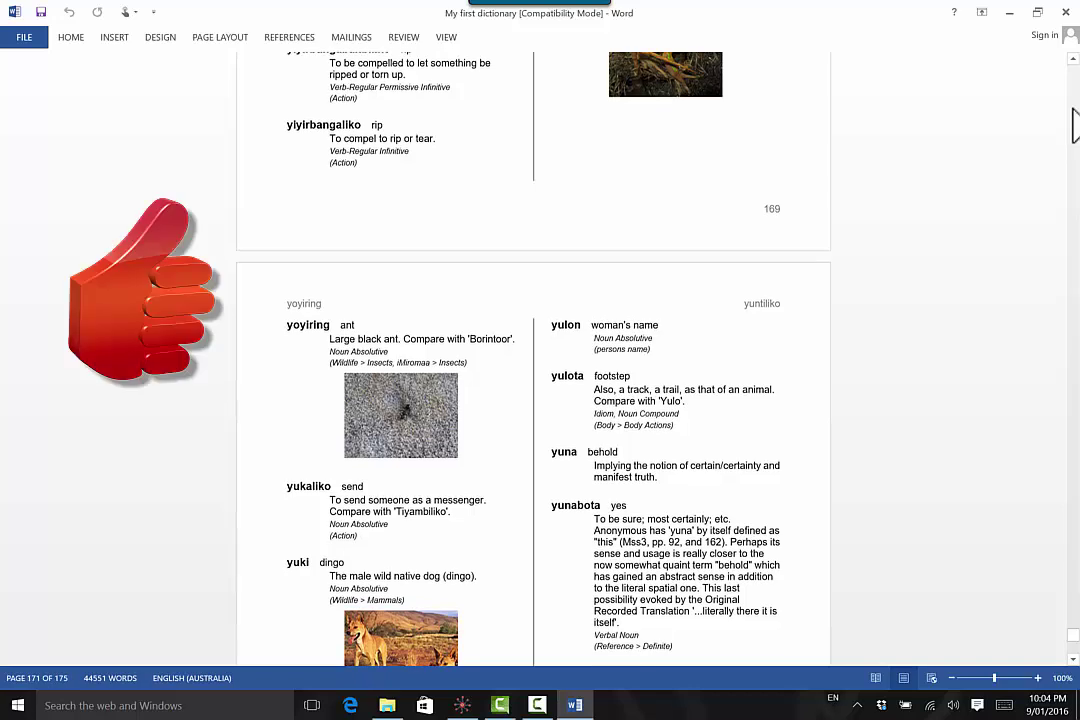